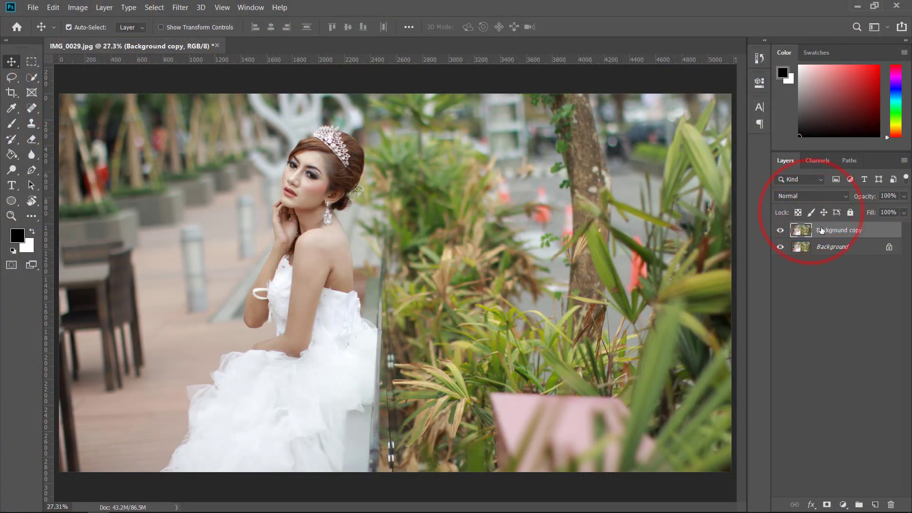
- Open the Filter menu on the duplicated Background copy layer to reach Camera Raw Filter
click(180, 7)
- Open the copy layer in Camera Raw and set Temperature +4 and Exposure +0.10
click(222, 74)
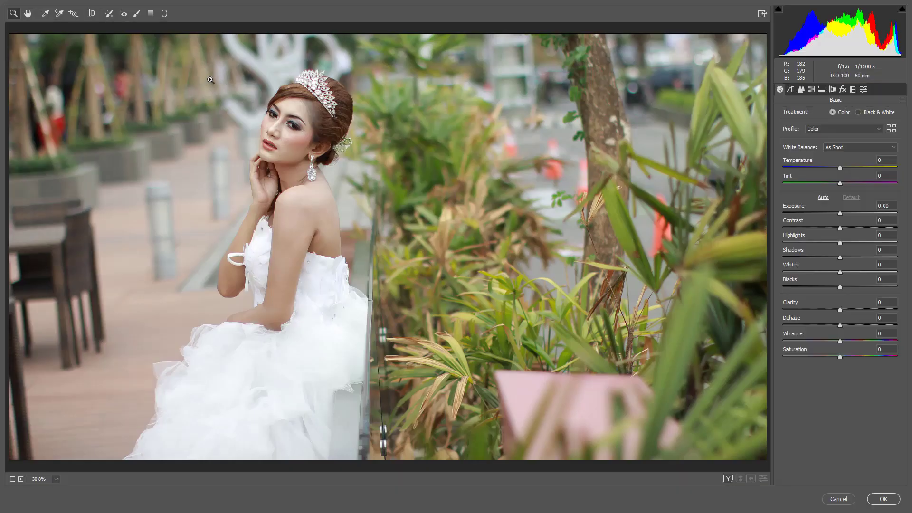
click(839, 168)
drag(840, 169, 842, 168)
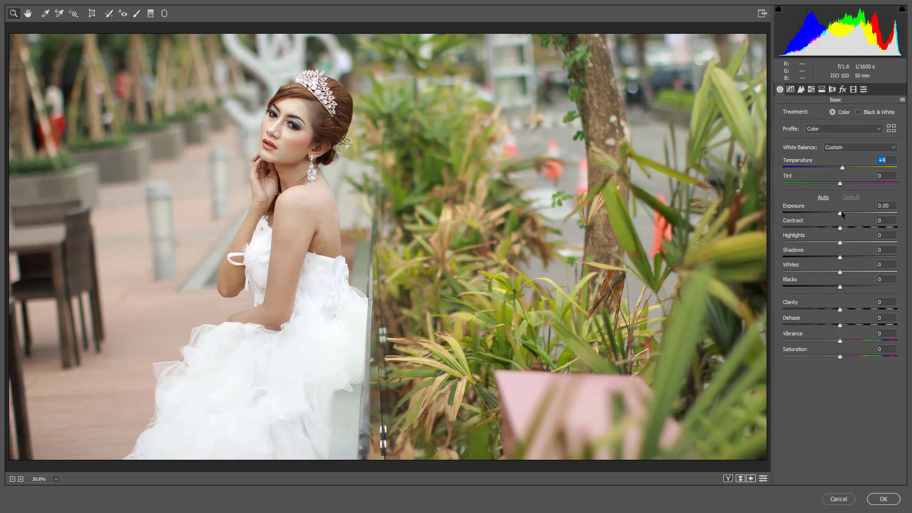
drag(842, 207, 844, 214)
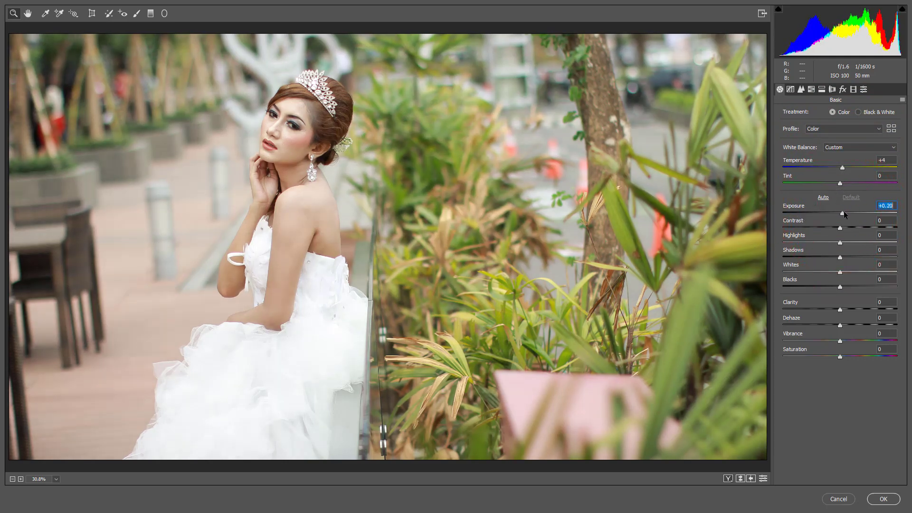
key(Down)
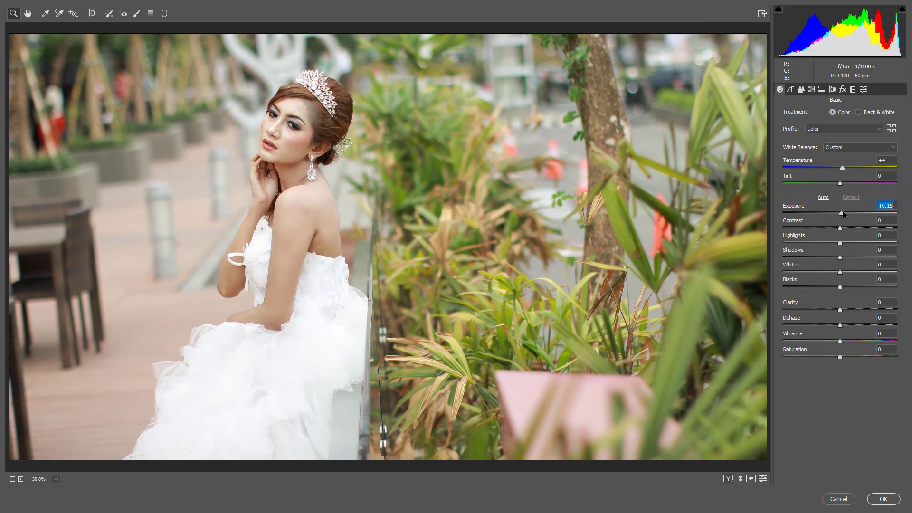
key(Down)
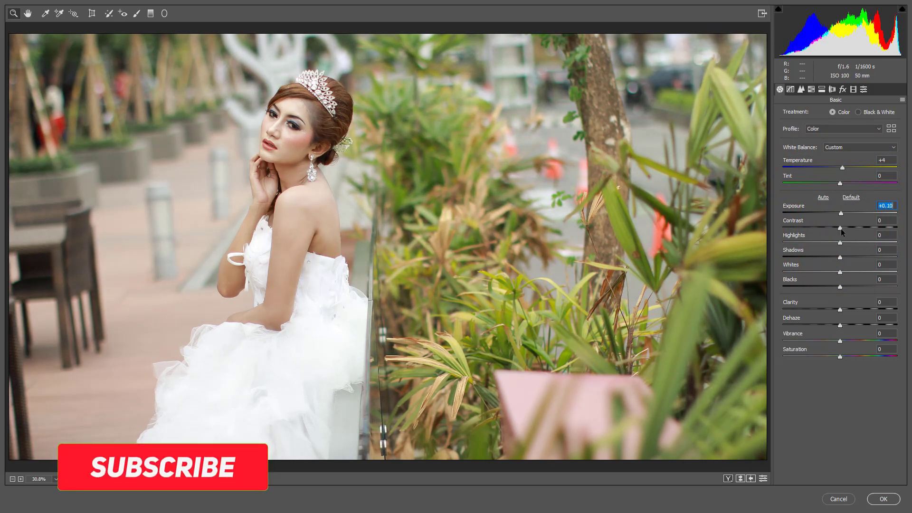
- Set Contrast +14, Highlights -75, Blacks -35 and Vibrance -24 for muted colours
mouse_move(840, 228)
mouse_down()
mouse_move(850, 227)
mouse_move(830, 243)
mouse_move(799, 244)
mouse_up()
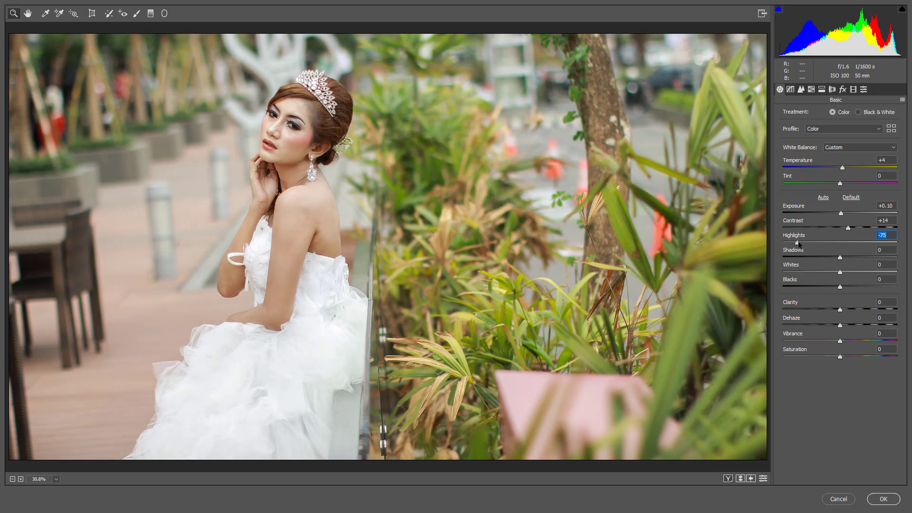
drag(840, 287, 819, 286)
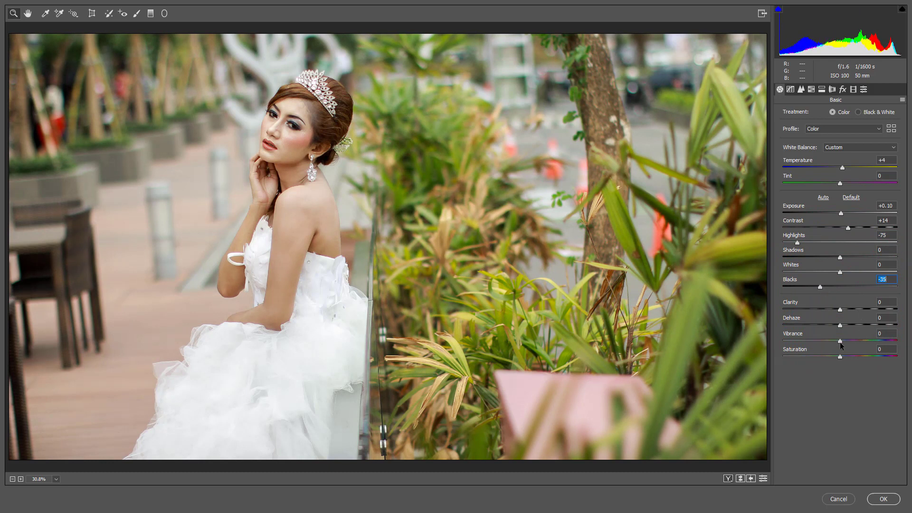
drag(839, 341, 826, 341)
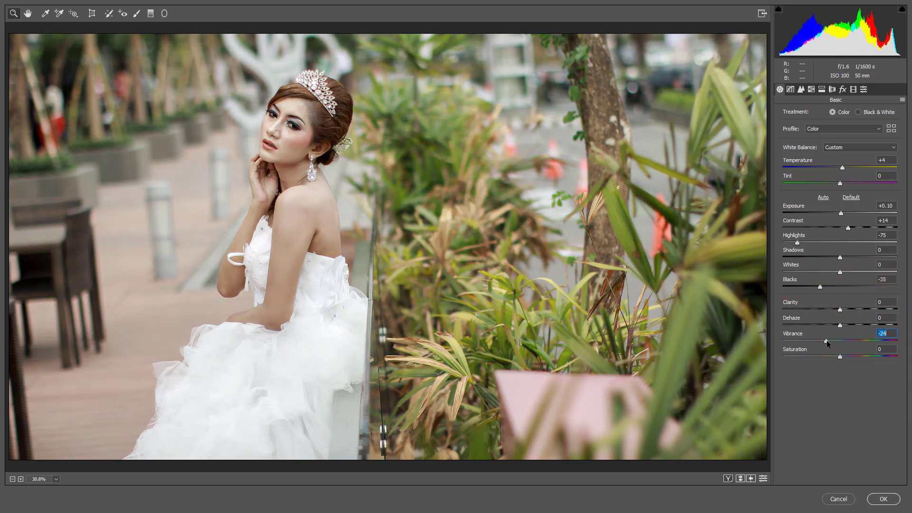
- Shape the RGB point curve with lifted blacks, a shadow point and a highlight point at 193
click(790, 89)
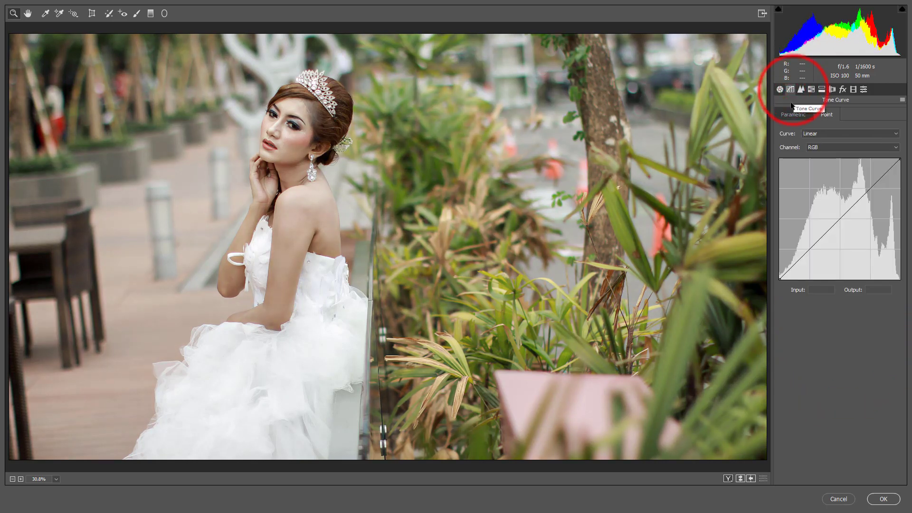
mouse_move(780, 279)
mouse_down()
mouse_move(767, 279)
mouse_move(796, 250)
mouse_move(808, 253)
mouse_up()
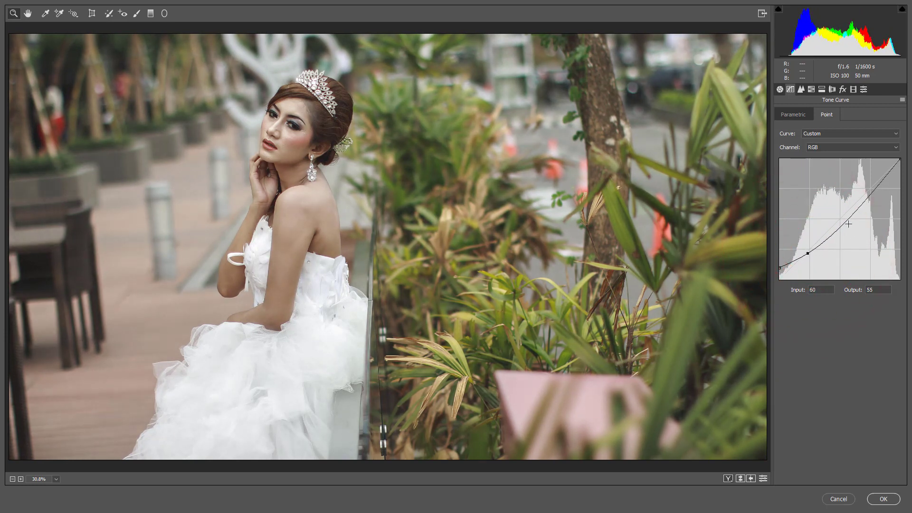
drag(841, 228, 838, 220)
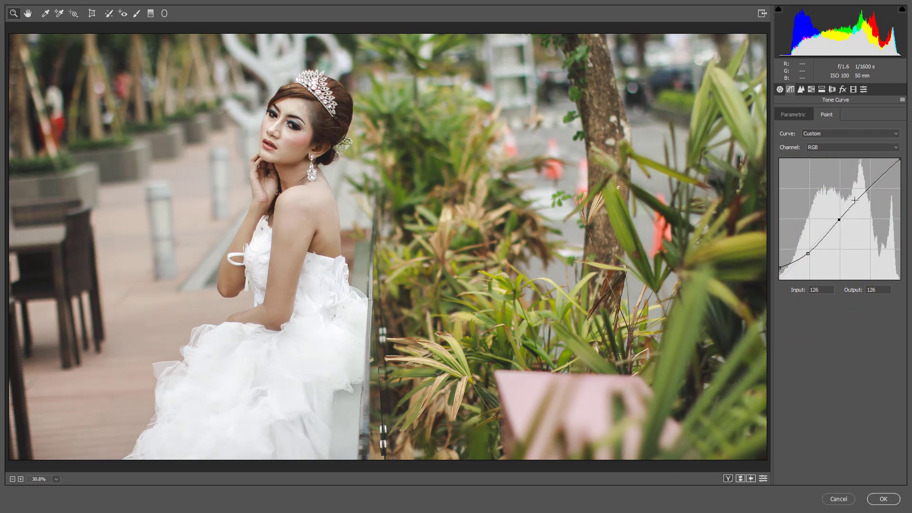
click(870, 187)
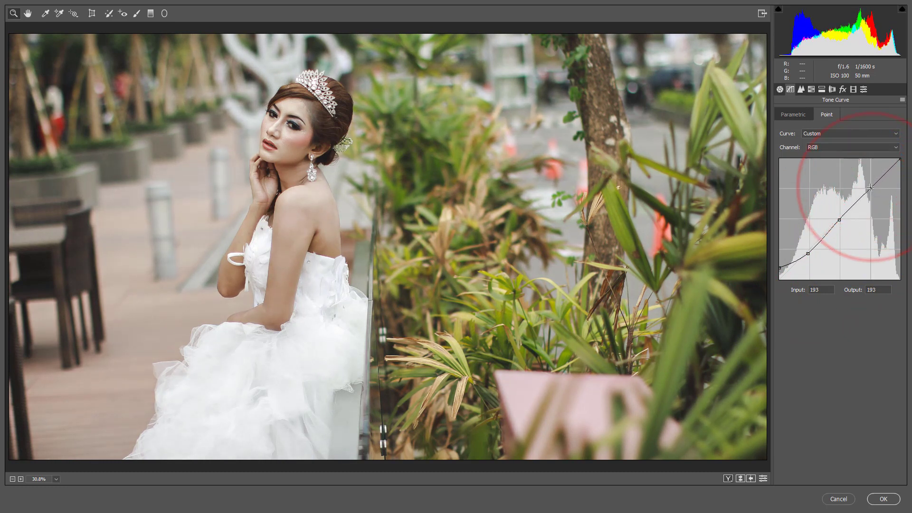
- On the Blue channel curve, raise the black point, add midtone and upper points, and lower the top
click(814, 147)
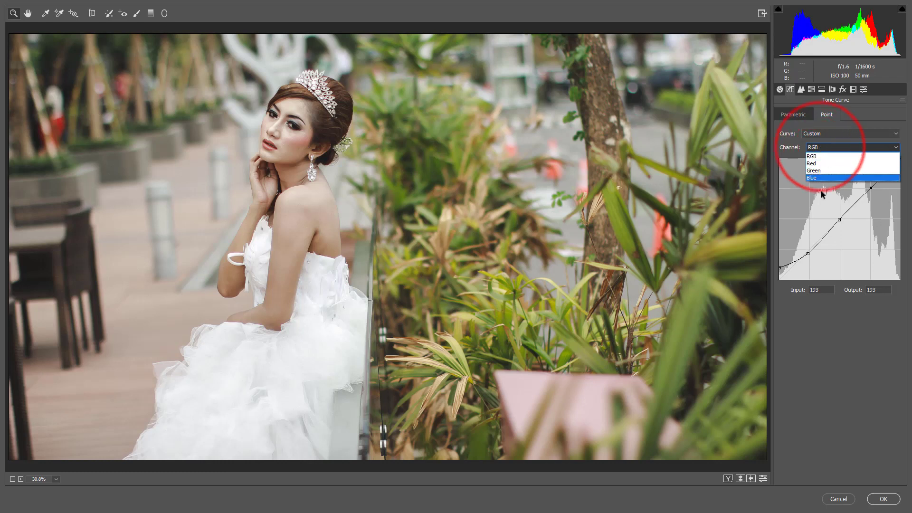
click(818, 177)
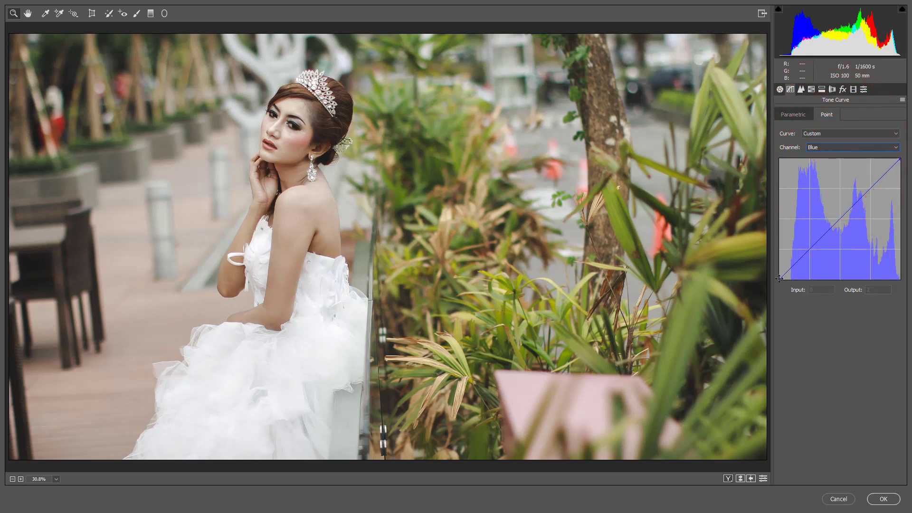
drag(779, 279, 771, 273)
click(821, 234)
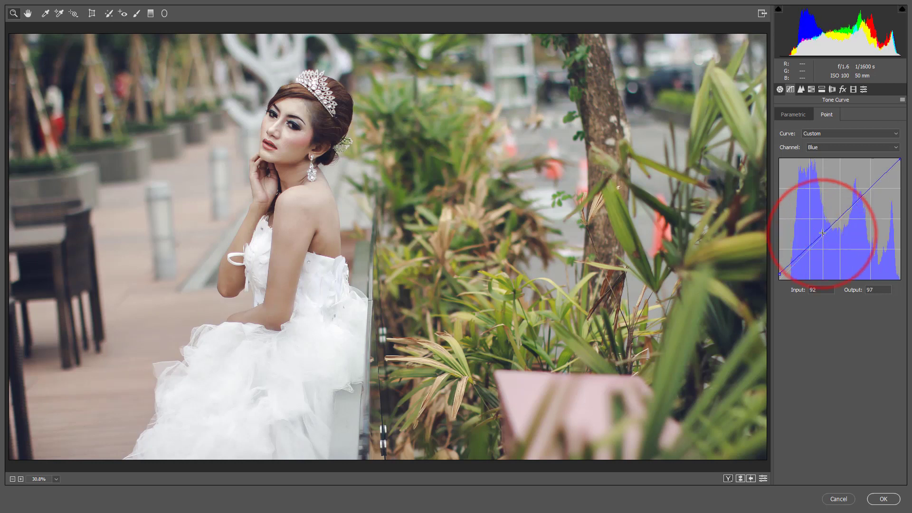
drag(822, 234, 823, 234)
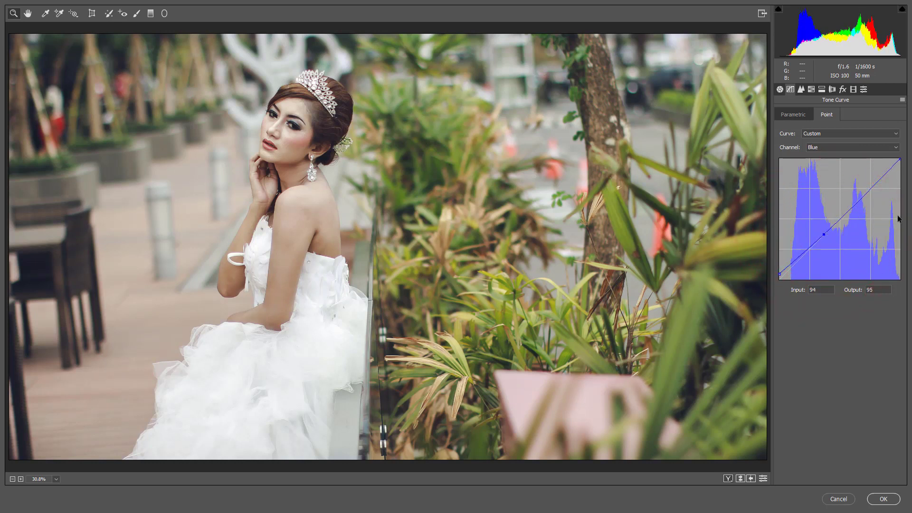
click(870, 188)
drag(870, 187, 869, 188)
drag(896, 162, 910, 159)
- Set Detail Sharpening Amount to 34 and Luminance noise reduction to 20
click(801, 89)
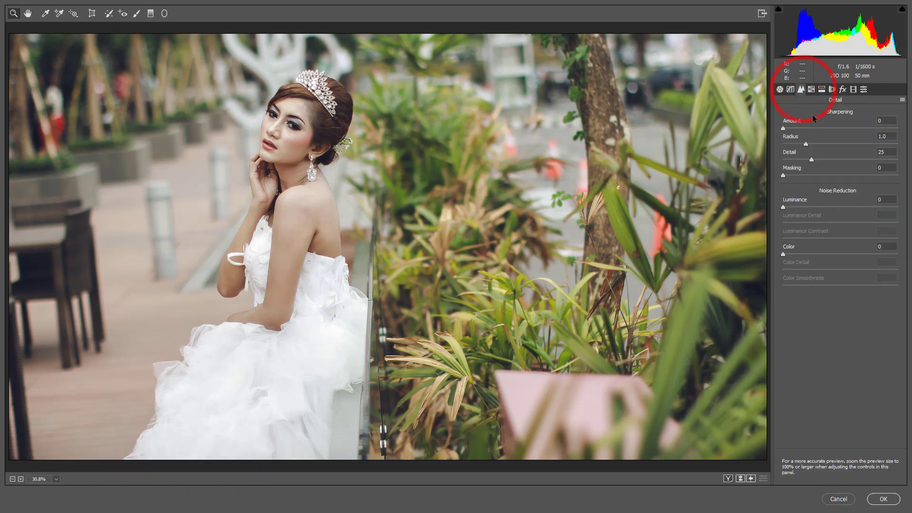
drag(786, 126, 802, 130)
drag(810, 129, 810, 129)
drag(783, 208, 805, 208)
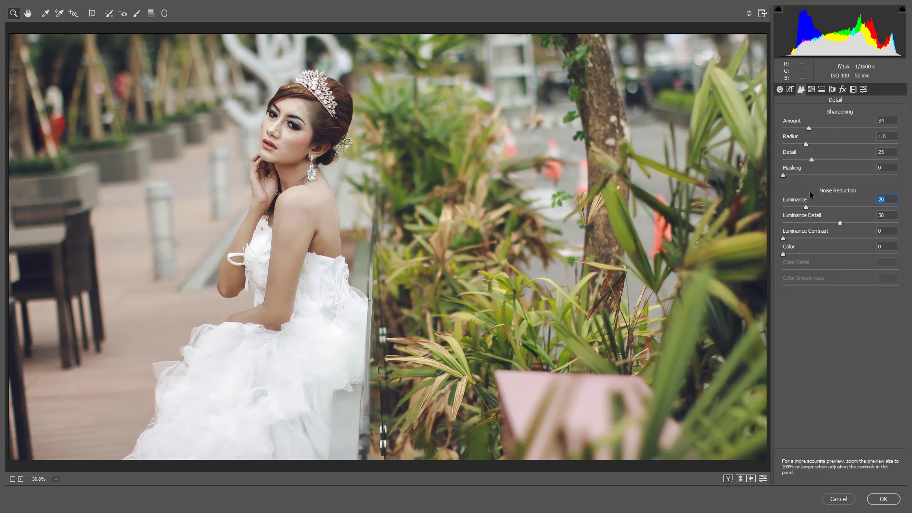
click(811, 89)
- Set HSL Saturation to Reds +17, Oranges -46, Yellows and Greens -100, Blues +16
click(813, 115)
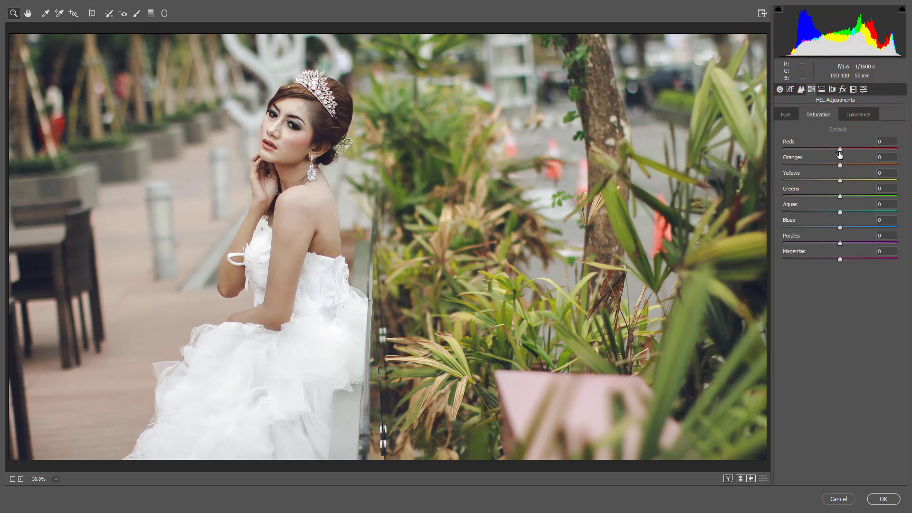
mouse_move(839, 150)
mouse_down()
mouse_move(849, 150)
mouse_move(814, 166)
mouse_up()
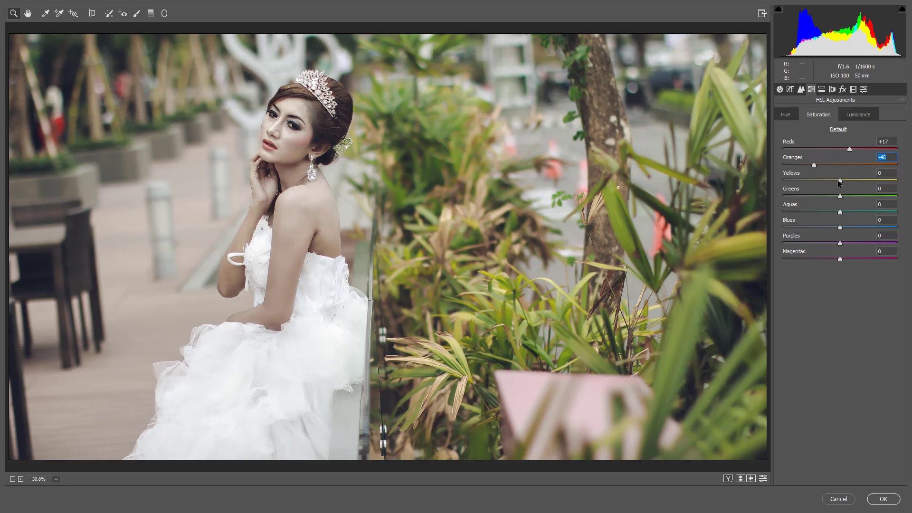
drag(839, 181, 737, 198)
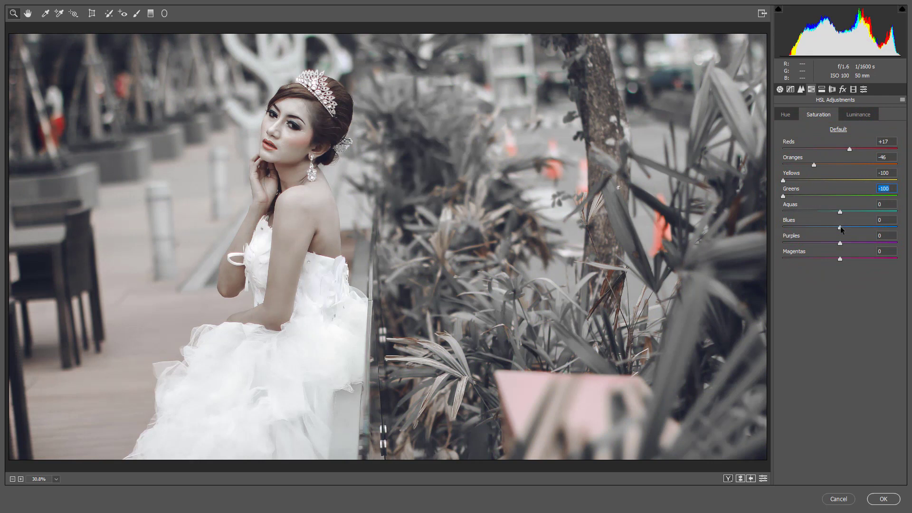
drag(839, 227, 846, 229)
- Set HSL Luminance to Reds -30, Oranges +4, Yellows -23, Greens -71, Aquas -55, Blues -35
click(857, 115)
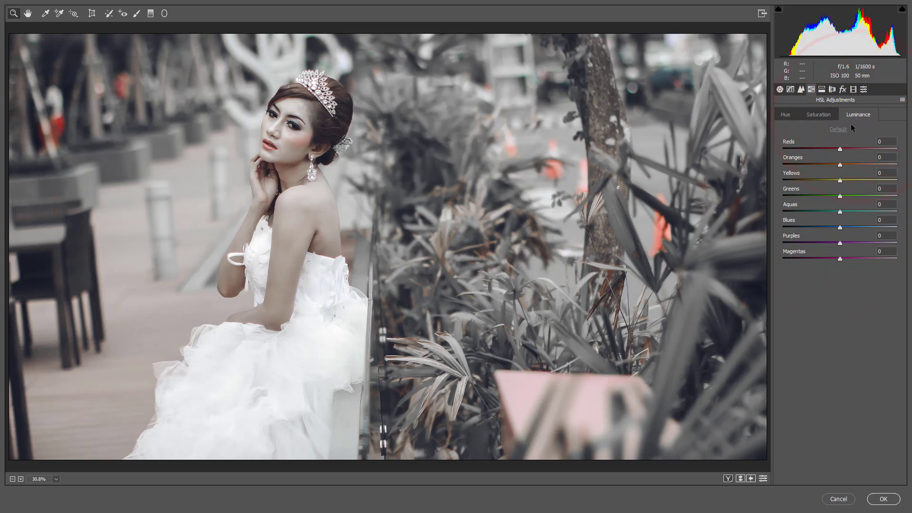
drag(840, 149, 825, 149)
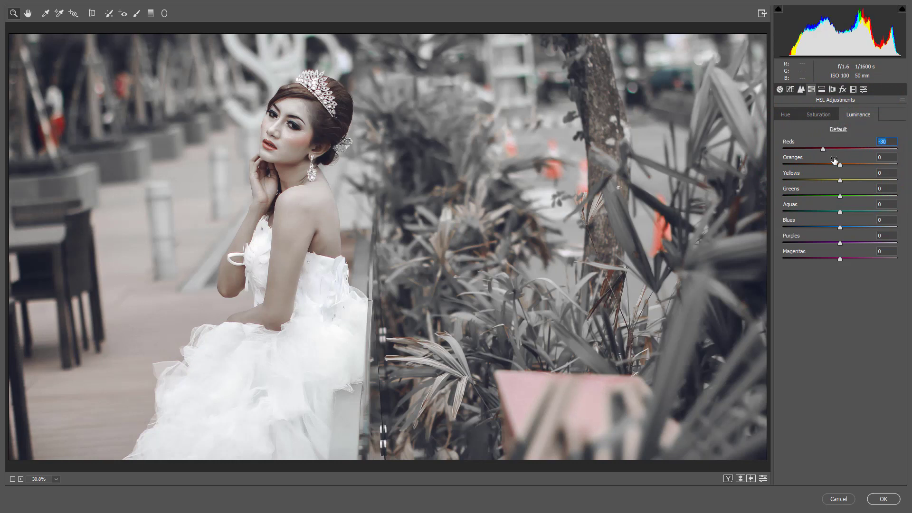
mouse_move(839, 164)
mouse_down()
mouse_move(836, 181)
mouse_move(827, 182)
mouse_up()
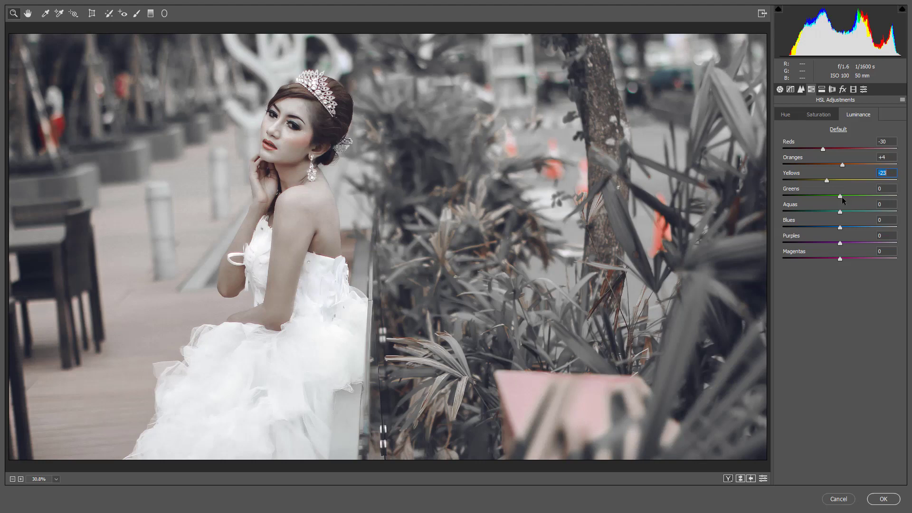
mouse_move(841, 195)
mouse_down()
mouse_move(797, 196)
mouse_move(830, 211)
mouse_move(822, 212)
mouse_up()
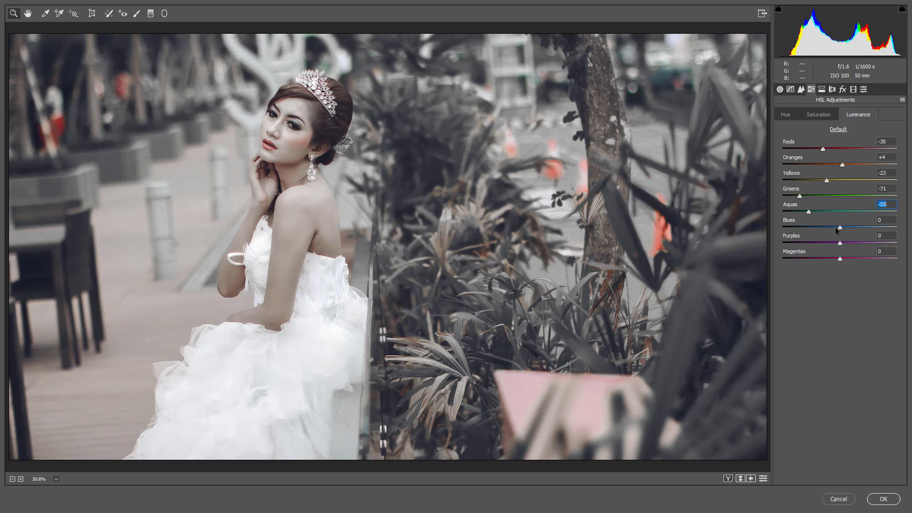
drag(839, 228, 827, 229)
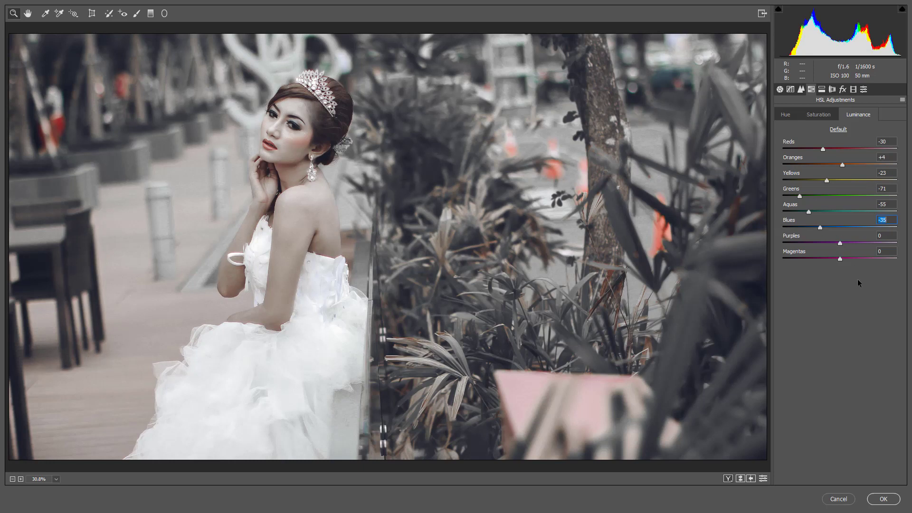
click(821, 90)
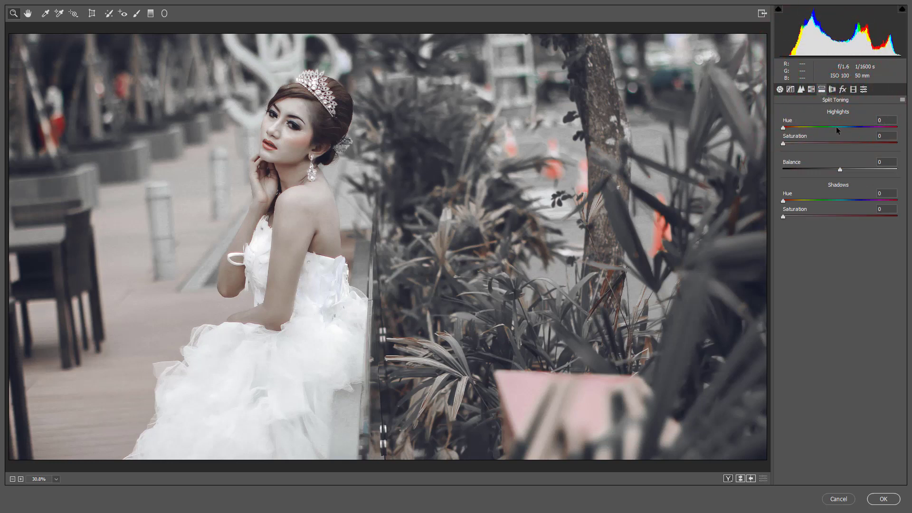
- Tint the Split Toning highlights with Hue 149 and Saturation 2
drag(836, 127, 827, 126)
drag(783, 144, 785, 144)
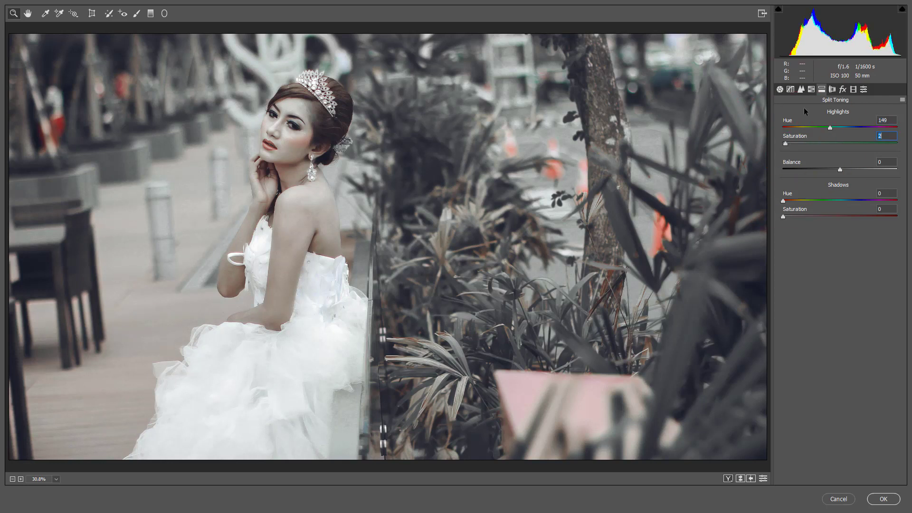
- Set Calibration Red Hue +31, Green Hue +37 and Saturation +53, Blue Hue -23
click(852, 89)
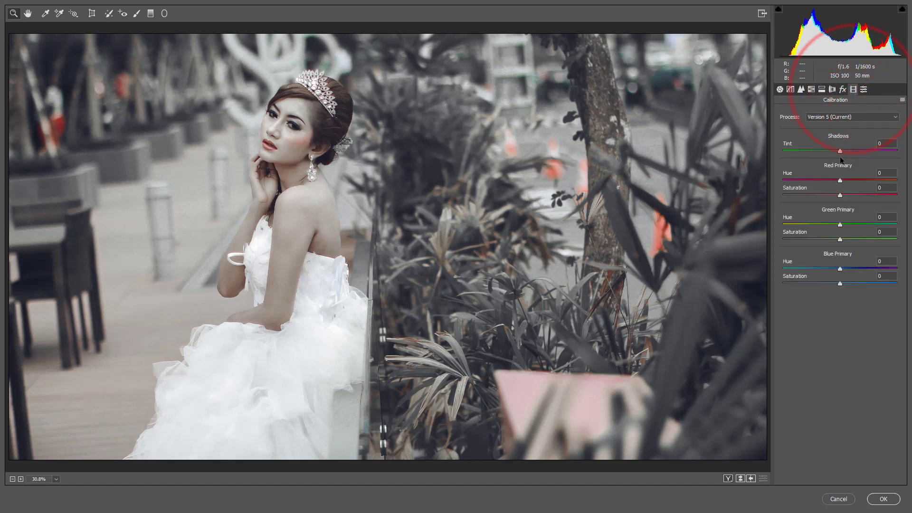
drag(841, 181, 854, 182)
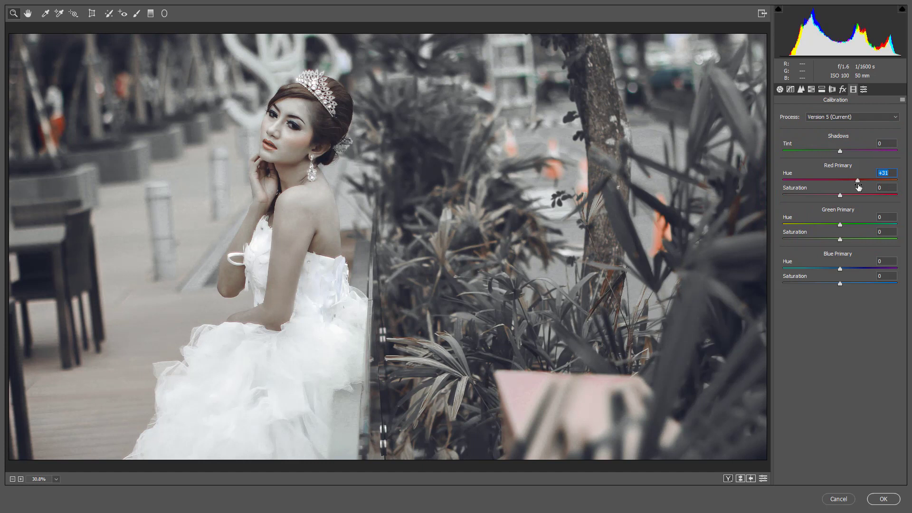
drag(840, 225, 860, 230)
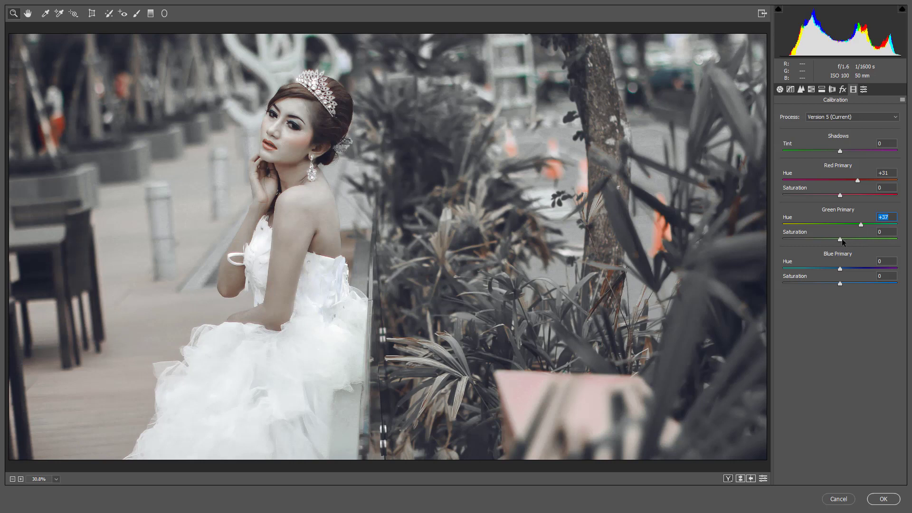
drag(839, 238, 870, 238)
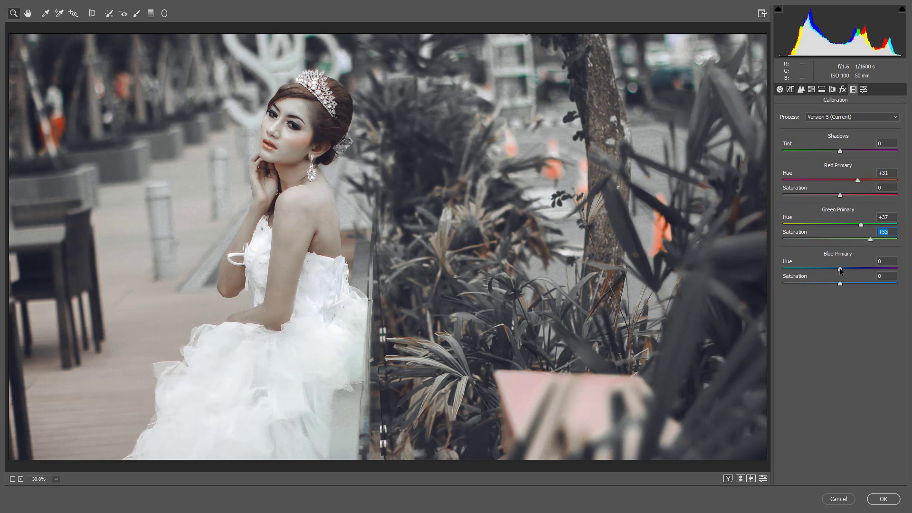
drag(839, 269, 827, 269)
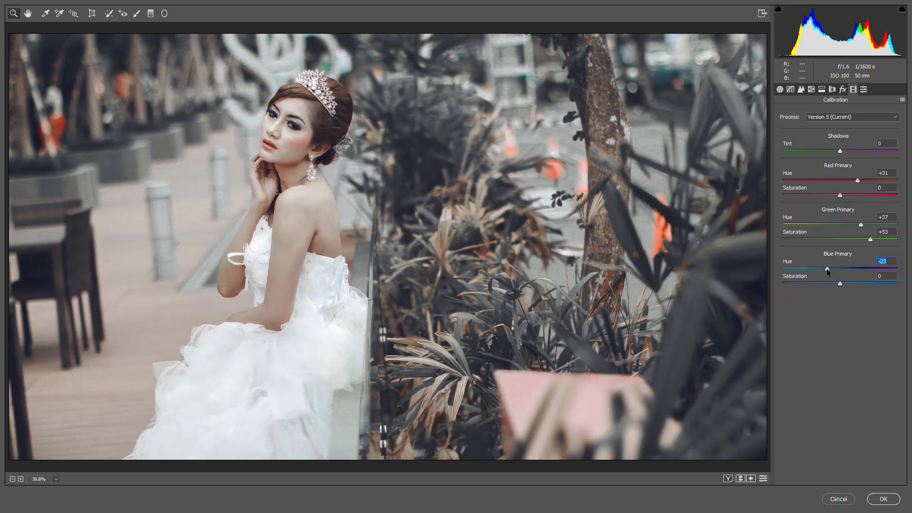
click(730, 479)
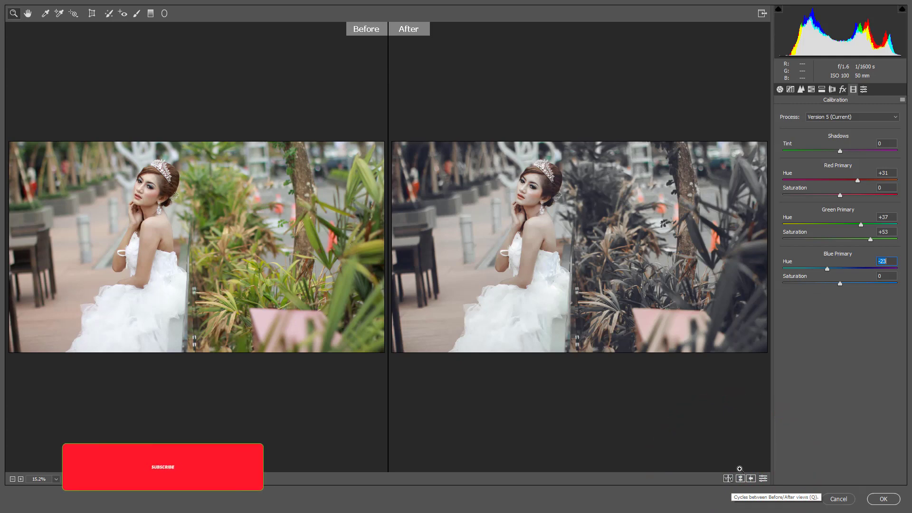
- Cycle through before/after layouts, return to the single view, and apply the Camera Raw grade
click(728, 478)
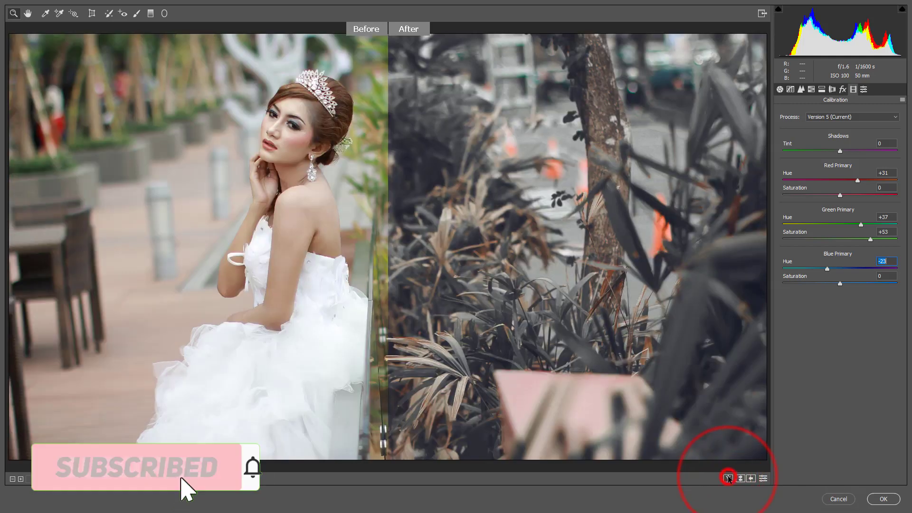
click(728, 478)
click(728, 478)
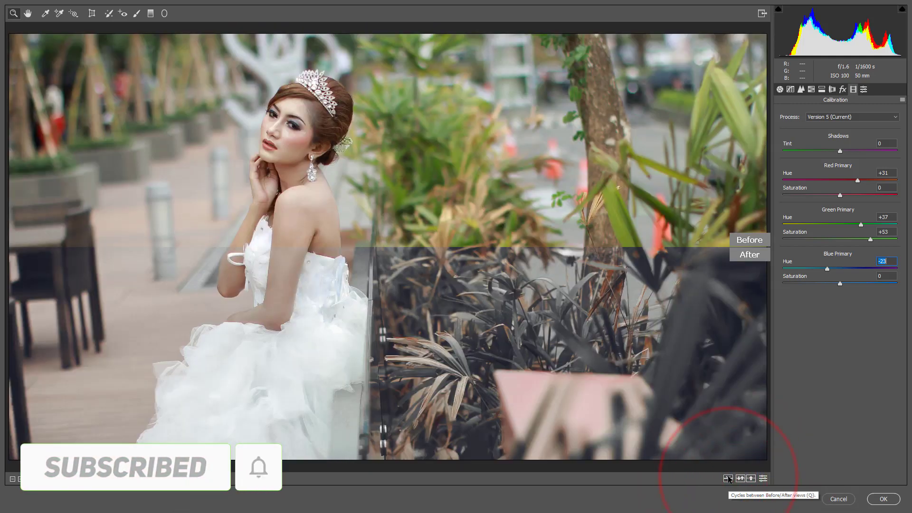
click(728, 478)
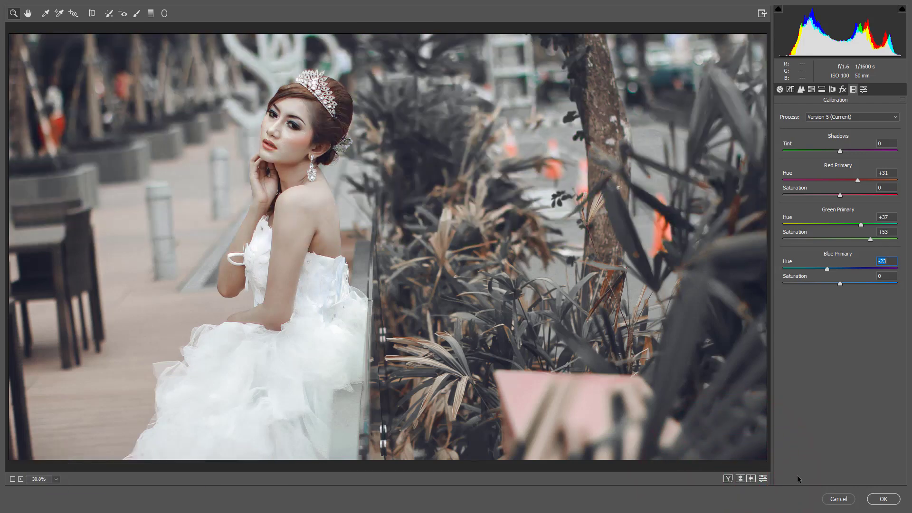
click(883, 499)
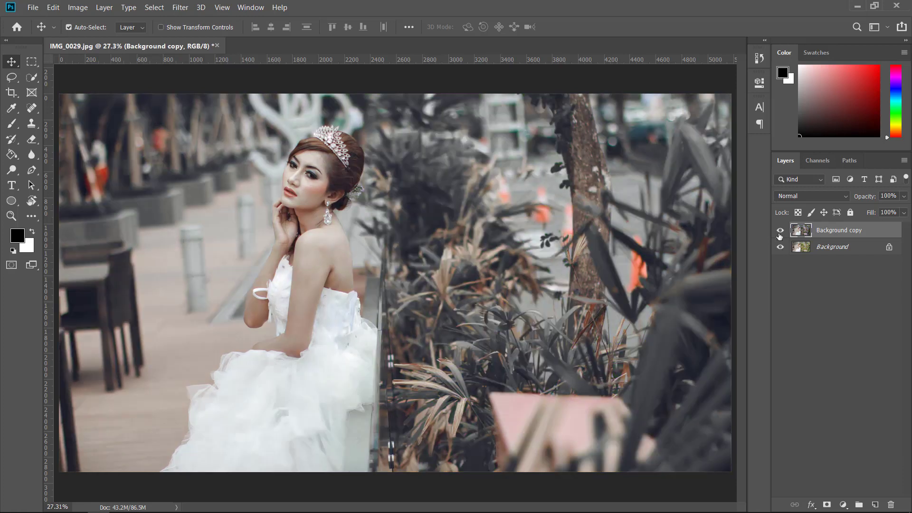
click(780, 230)
click(779, 230)
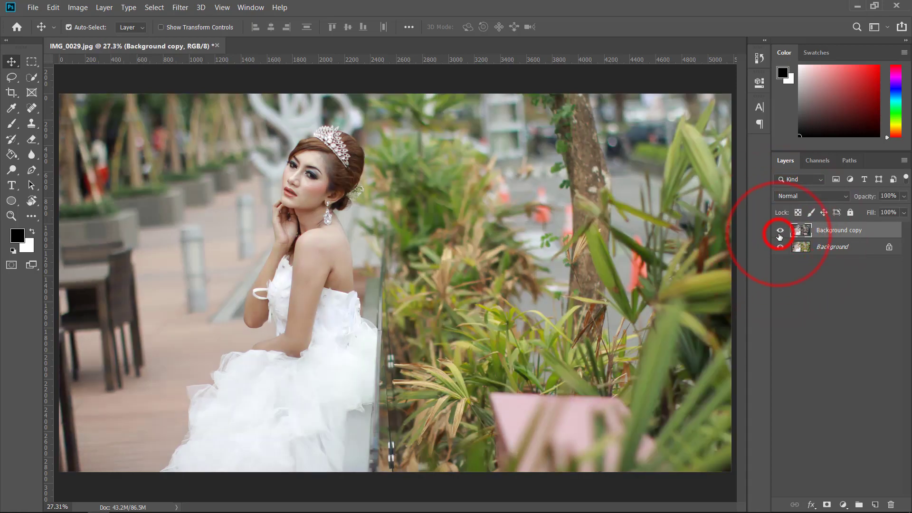
click(779, 235)
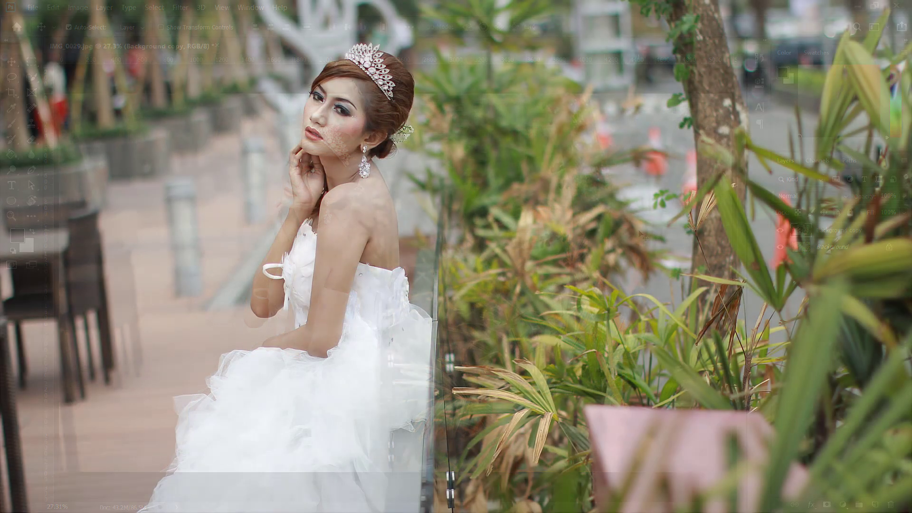